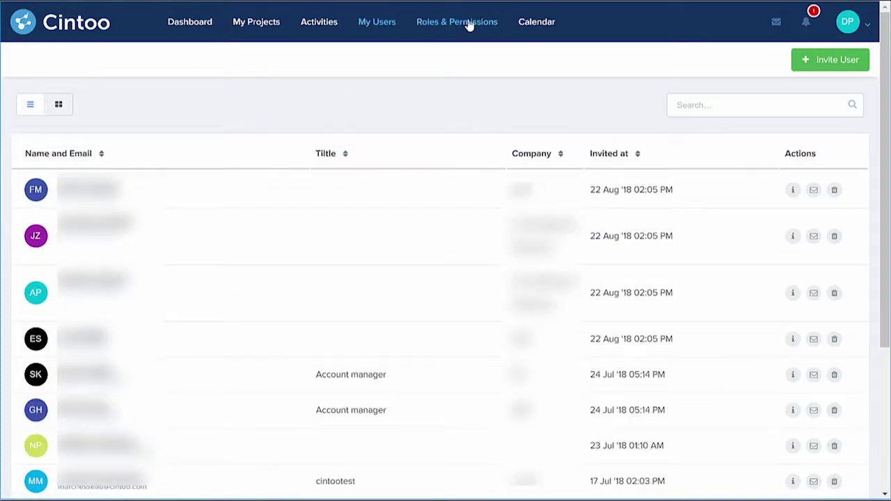
Review the roles overview and the permissions granted to each role
click(469, 25)
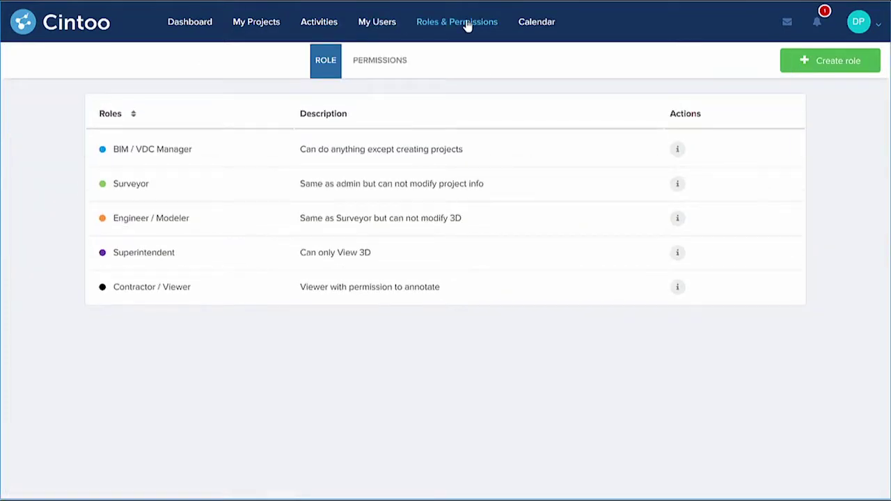
click(381, 71)
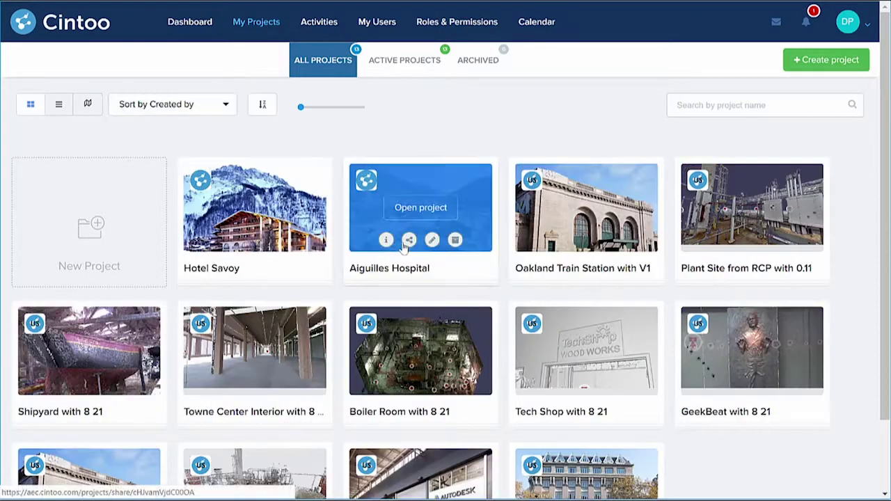
scroll(406, 278, down, 2)
scroll(310, 130, up, 2)
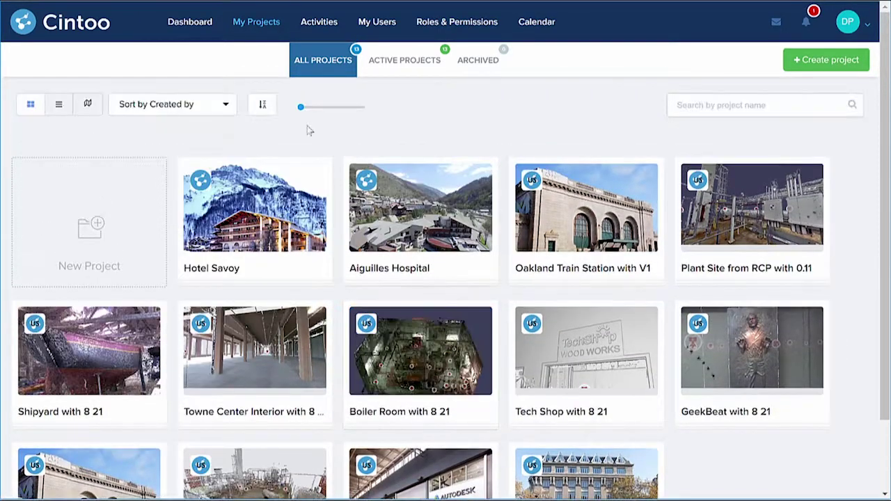
Show My Projects as a list, then on the world map, then back as a thumbnail grid
click(60, 108)
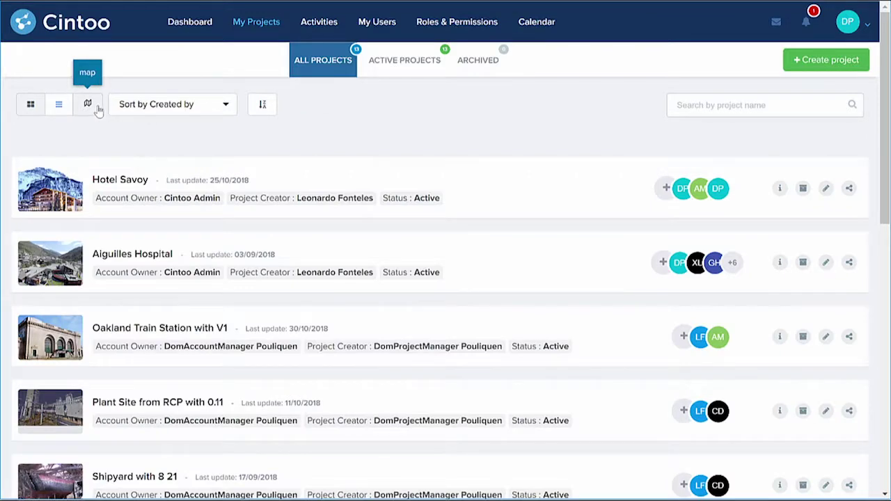
click(88, 105)
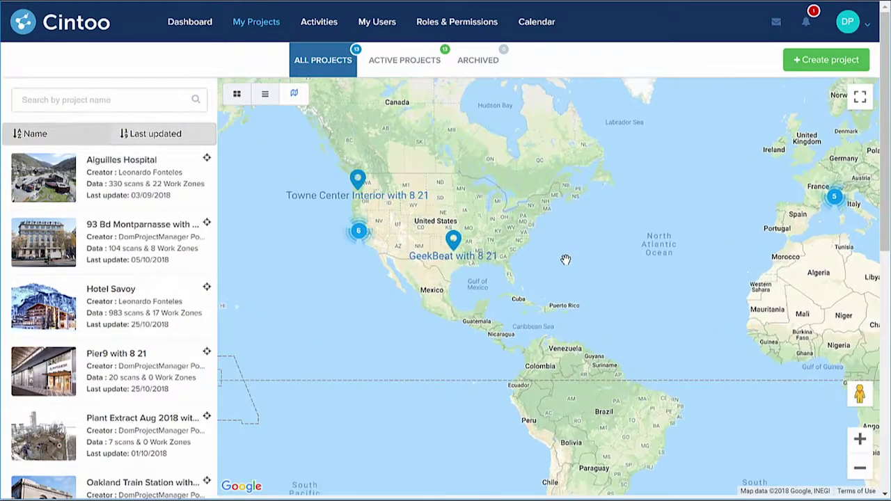
click(239, 95)
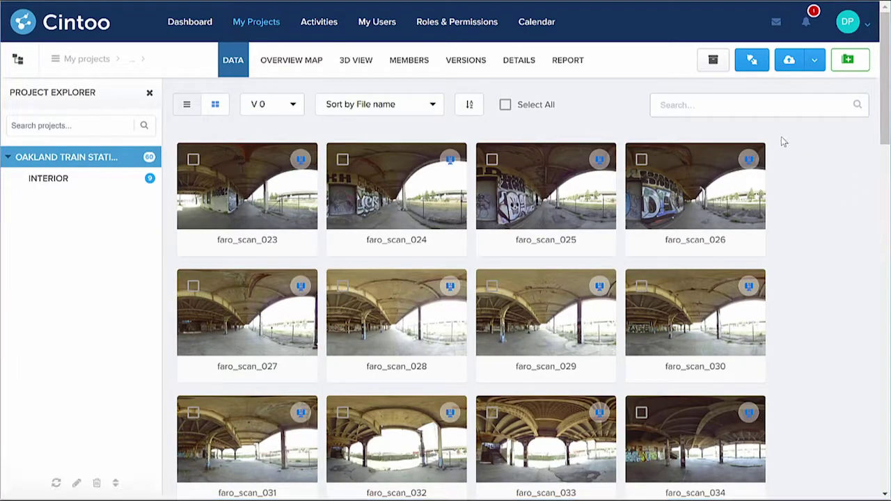
Load the Oakland Train Station scans in 3D View and orbit to the arched front facade
scroll(557, 215, down, 1)
scroll(557, 216, down, 11)
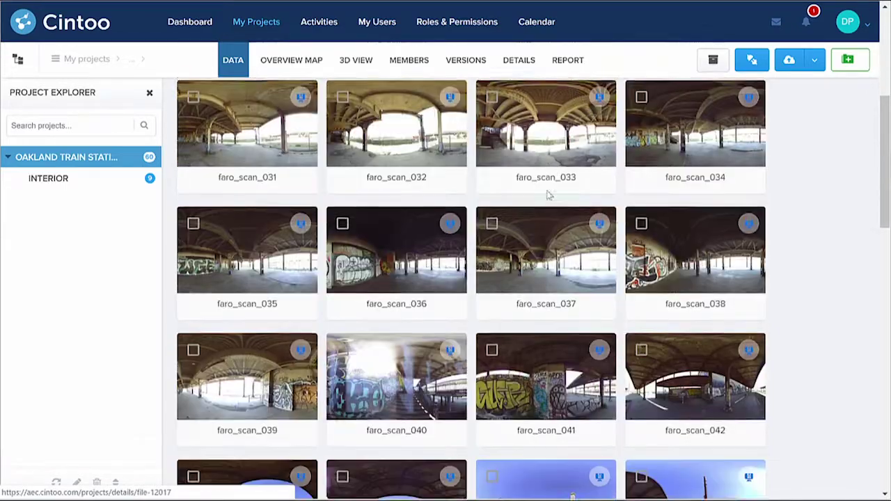
scroll(523, 209, down, 5)
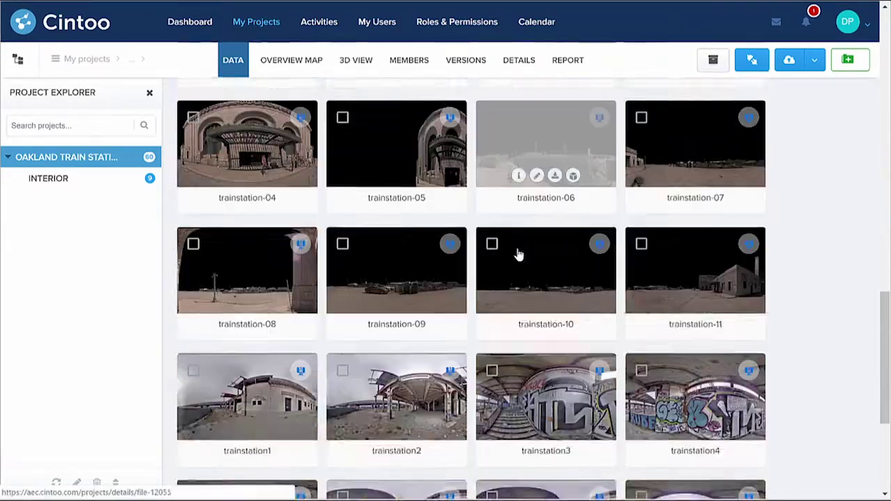
scroll(518, 279, up, 9)
scroll(518, 279, up, 8)
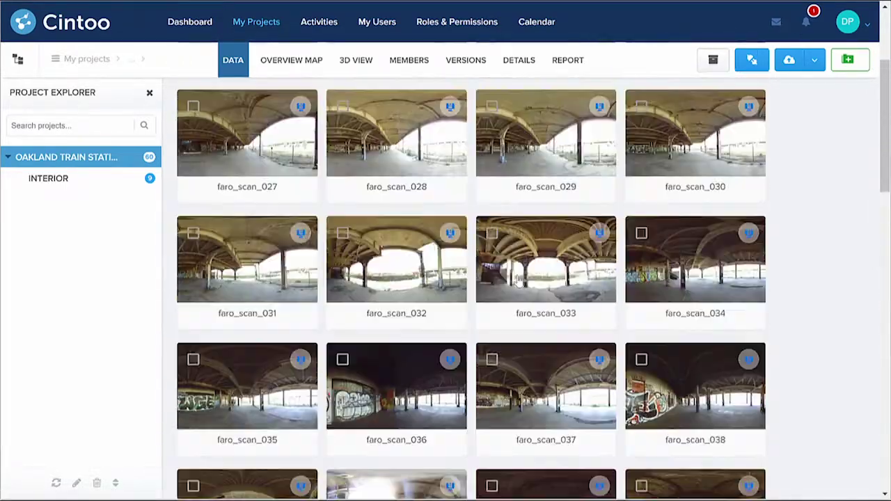
click(357, 64)
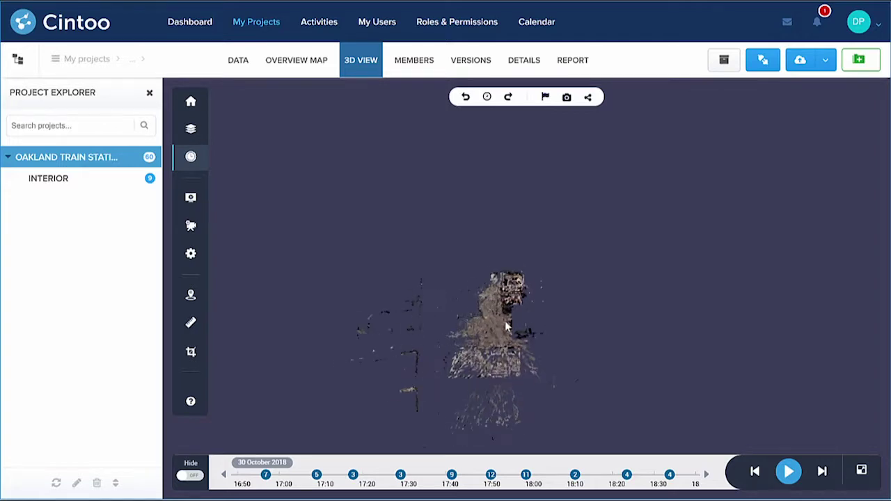
scroll(493, 301, up, 5)
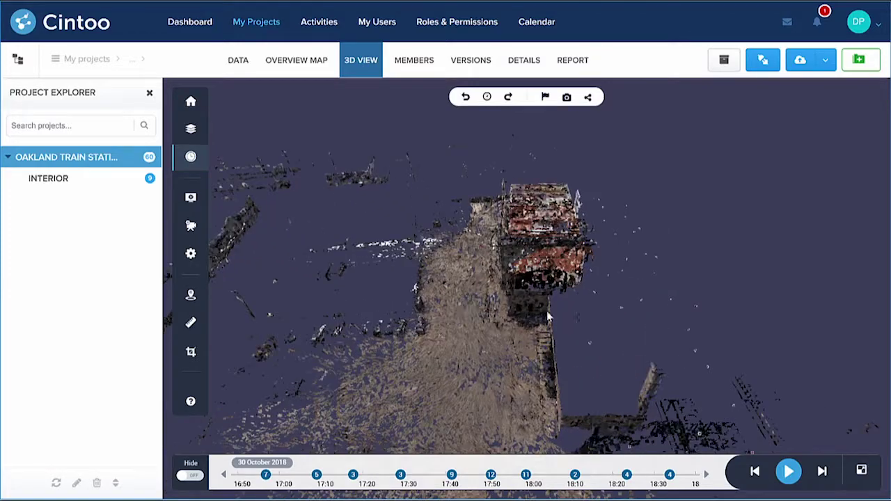
drag(702, 313, 787, 162)
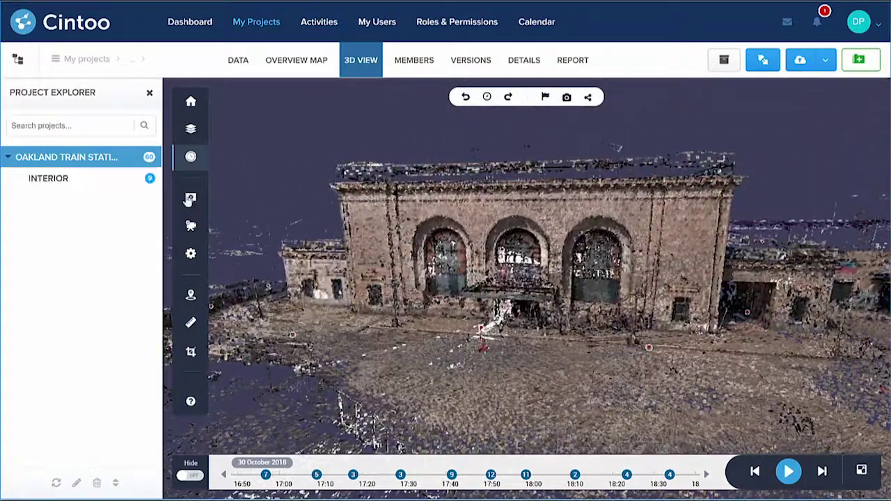
click(191, 198)
Render the point cloud in Xray mode and orbit to look down over the station
click(330, 234)
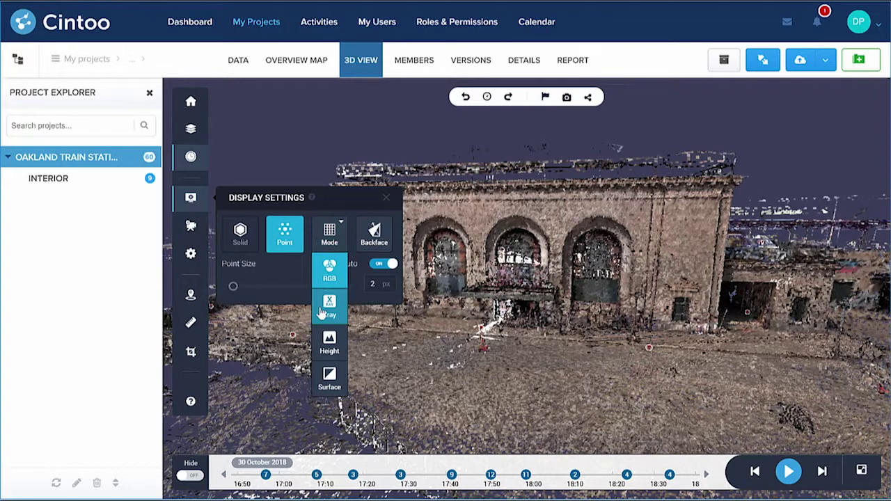
click(329, 306)
drag(530, 259, 506, 305)
scroll(509, 299, up, 5)
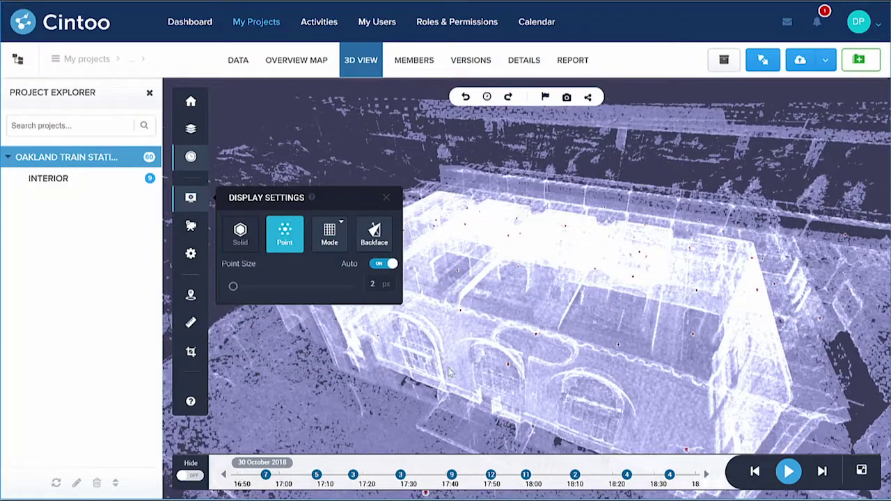
drag(538, 368, 445, 244)
Switch the display mode to Surface with Backface lighting enabled
click(341, 240)
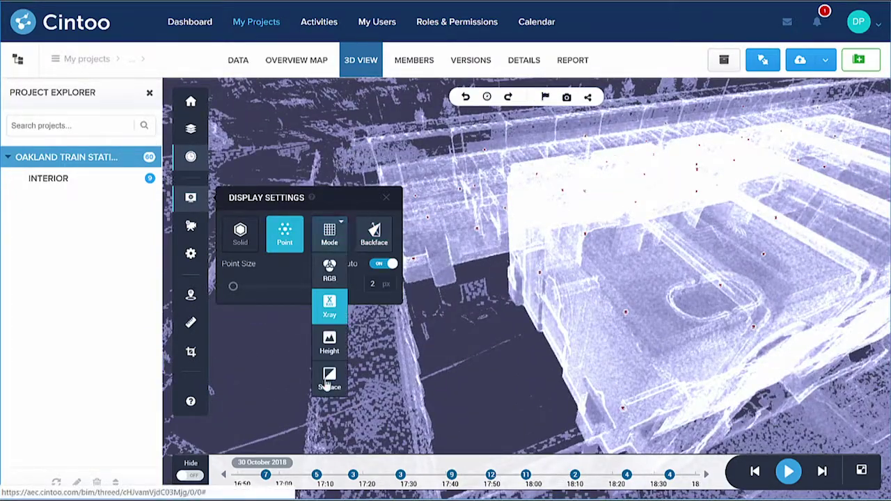
click(330, 373)
click(374, 237)
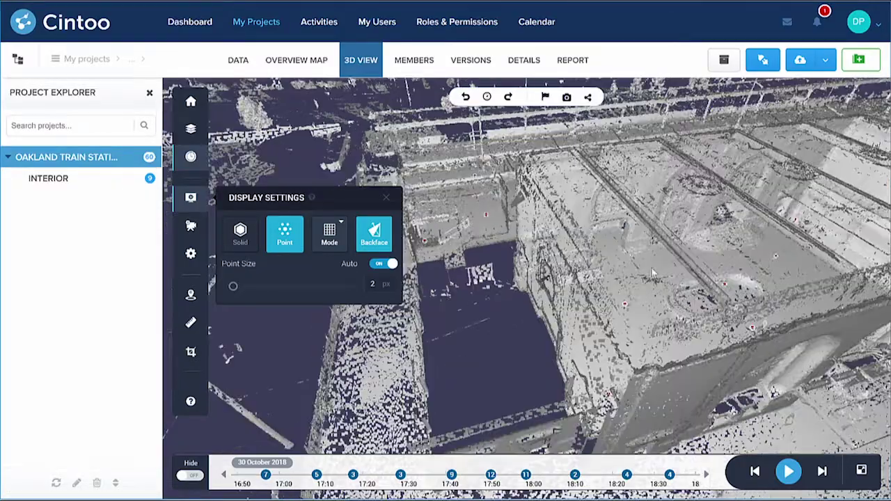
Orbit over the station roof and step into the trainzf scan position
drag(654, 274, 536, 324)
drag(696, 348, 820, 380)
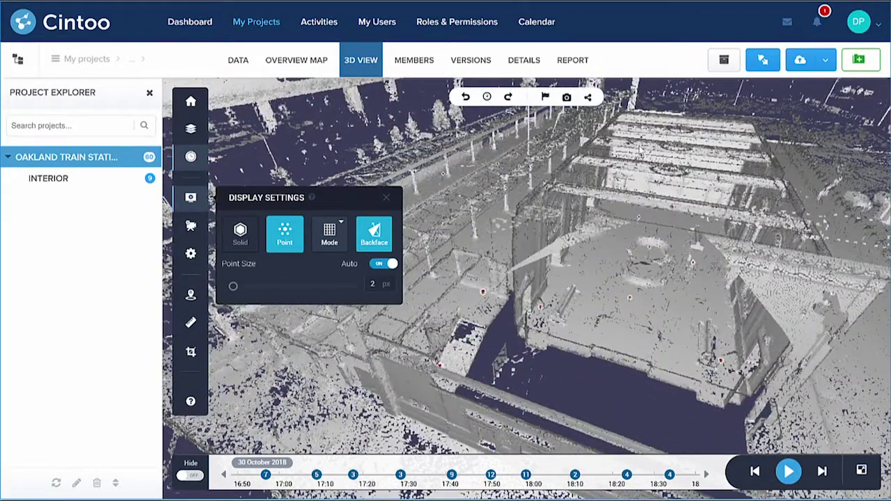
drag(579, 178, 565, 182)
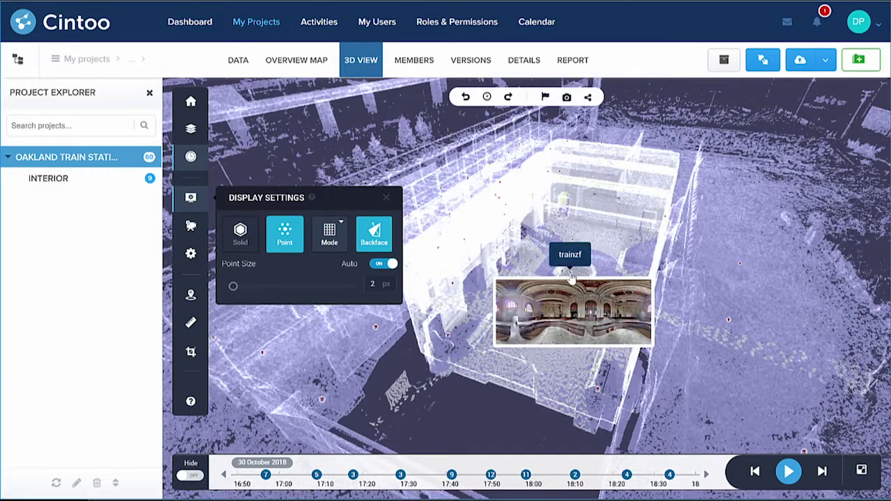
click(571, 278)
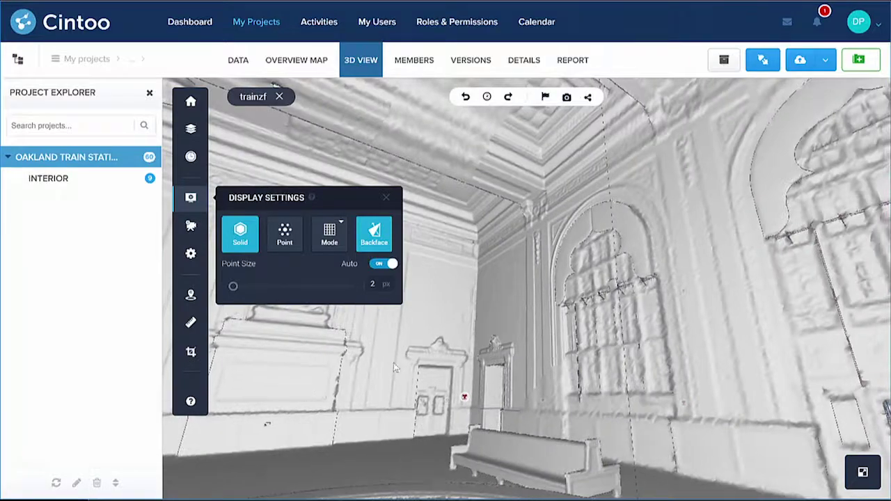
Set the display mode to RGB, then Surface, and turn toward the opposite wall
click(329, 234)
click(330, 270)
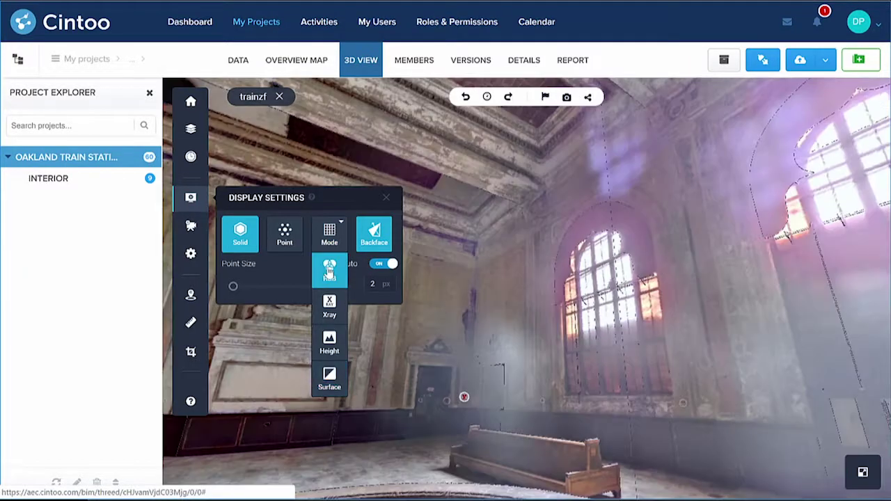
click(330, 376)
drag(384, 399, 722, 294)
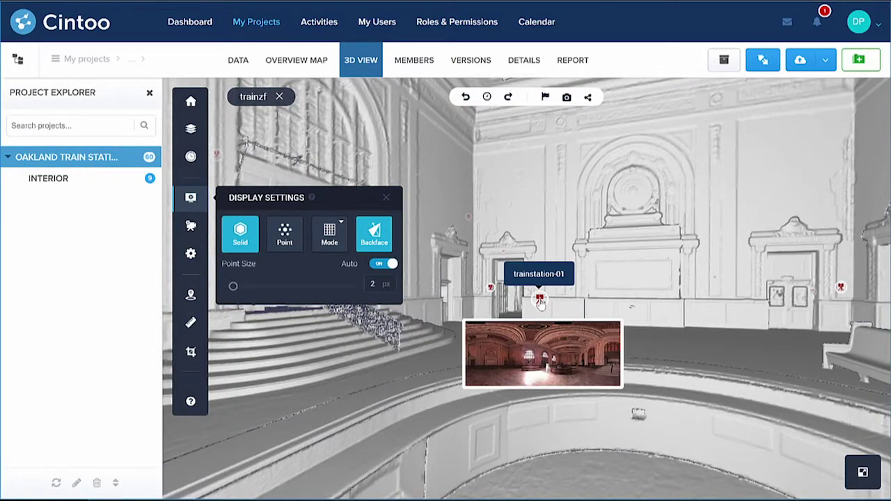
Move to scan position trainstation-01 and look toward the arched fireplace wall
click(541, 301)
drag(541, 301, 498, 157)
drag(505, 387, 760, 328)
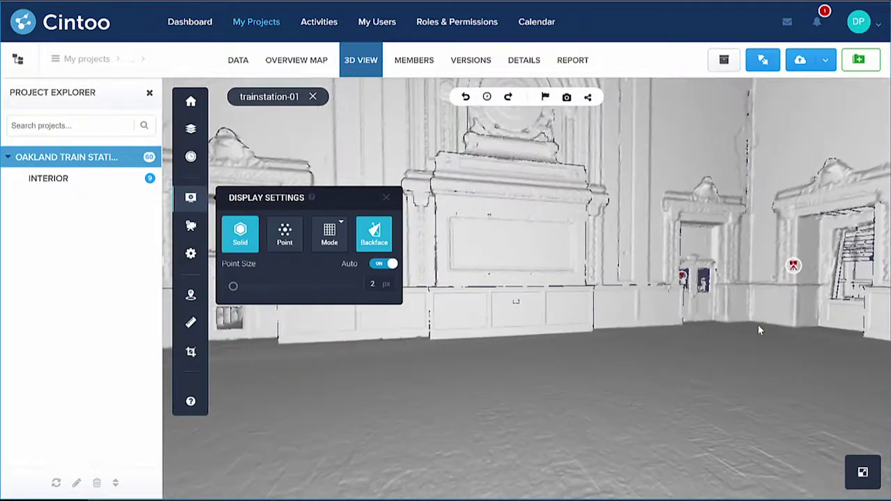
drag(409, 243, 261, 212)
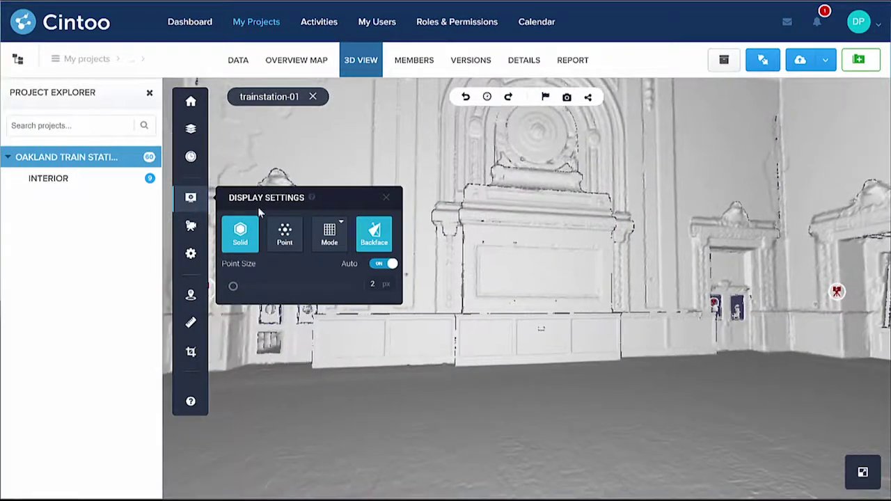
Measure a 4.934 m distance between two points along the cornice
click(193, 324)
click(326, 399)
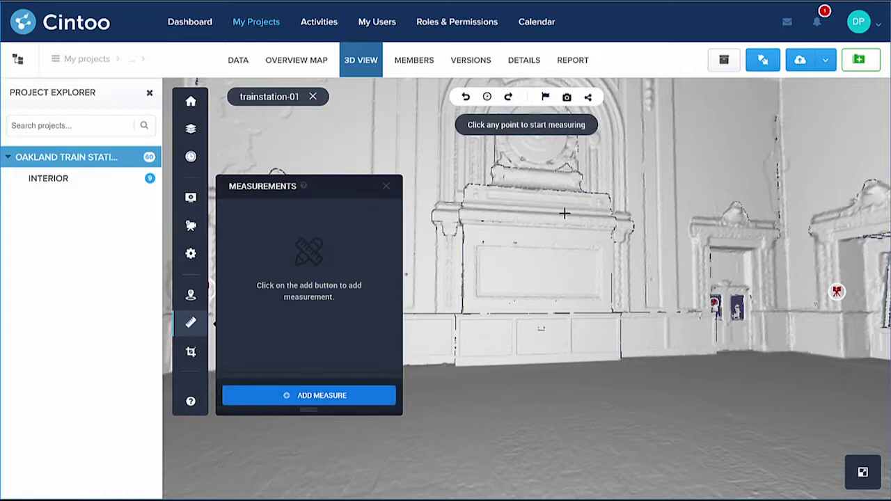
click(458, 207)
click(589, 214)
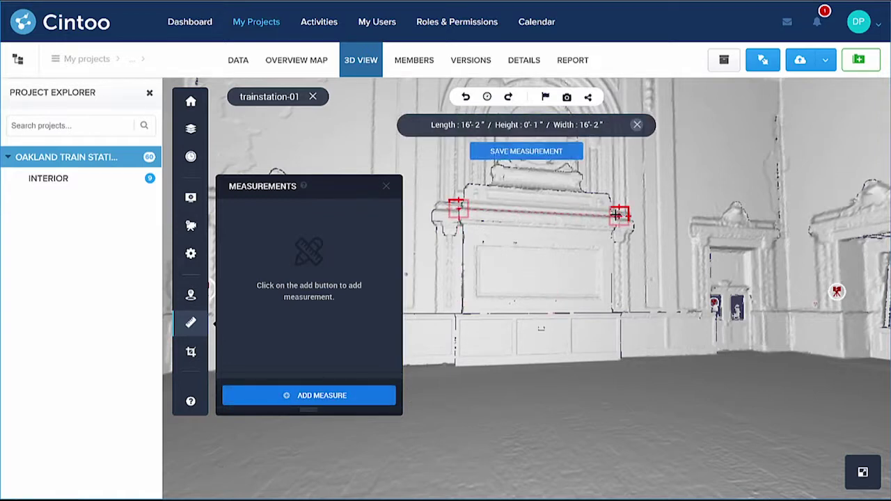
click(532, 153)
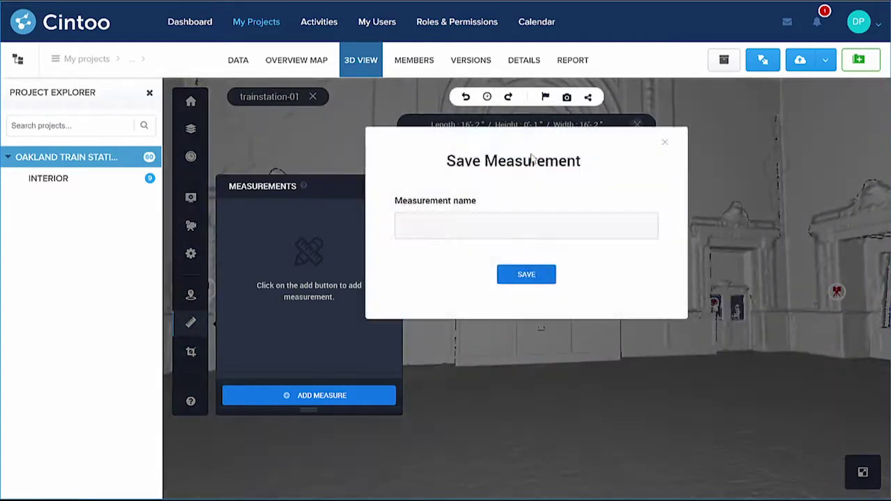
Name the measurement Measure 1, save it, and go to the Overview Map
click(446, 220)
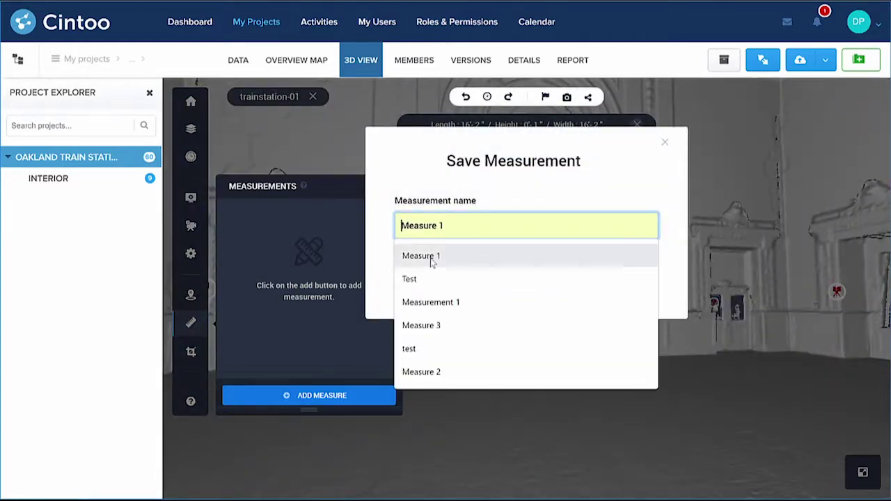
click(434, 255)
click(527, 274)
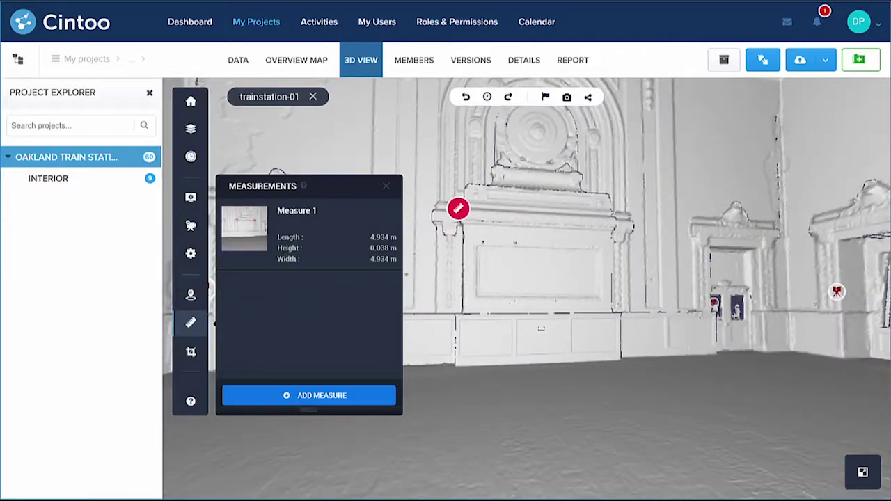
click(386, 186)
click(296, 60)
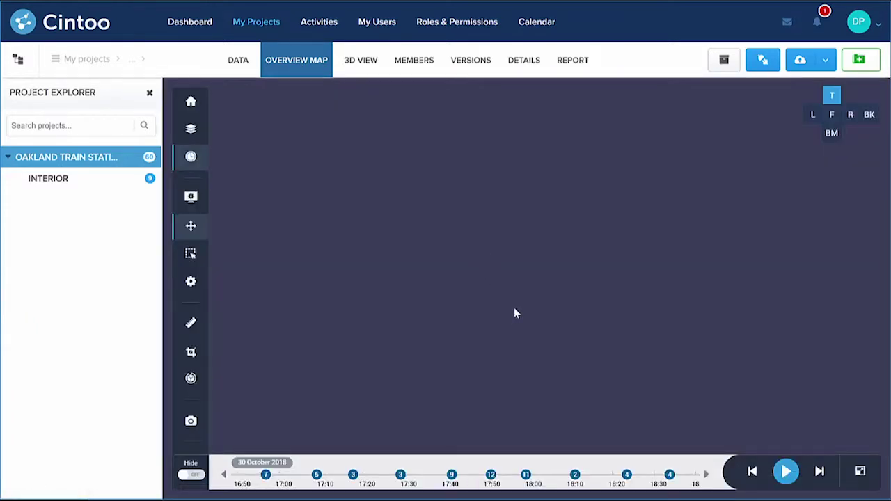
Zoom in on the overview map and view the station from the front
scroll(492, 358, up, 3)
scroll(680, 255, up, 3)
click(833, 96)
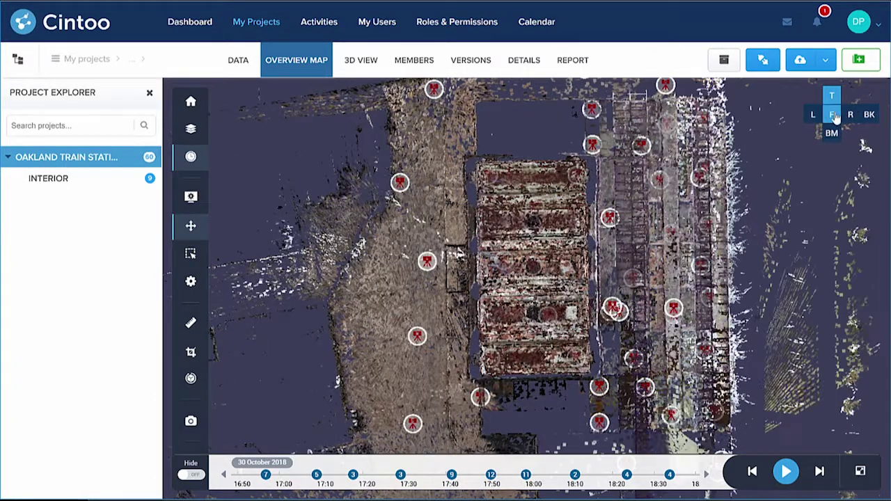
click(833, 116)
scroll(585, 209, up, 5)
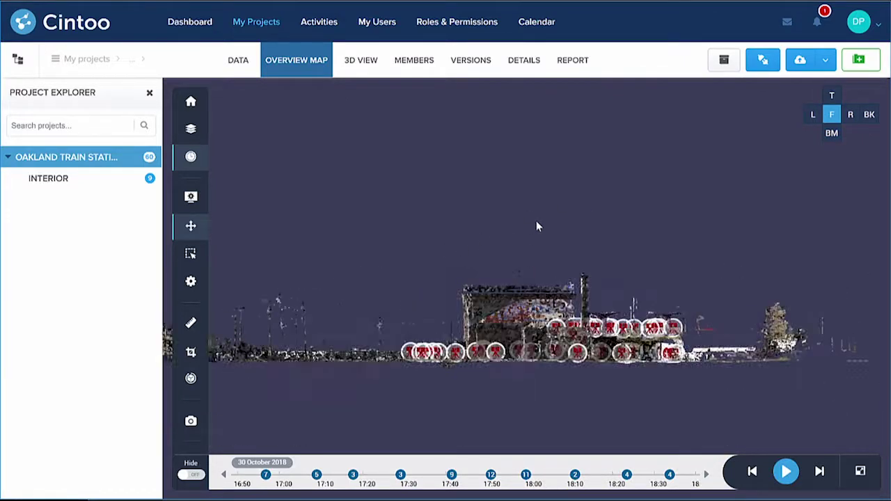
Render the station in Xray mode, centre it, and list saved crops Crop 1 and Crop 2
click(191, 197)
click(330, 206)
click(329, 280)
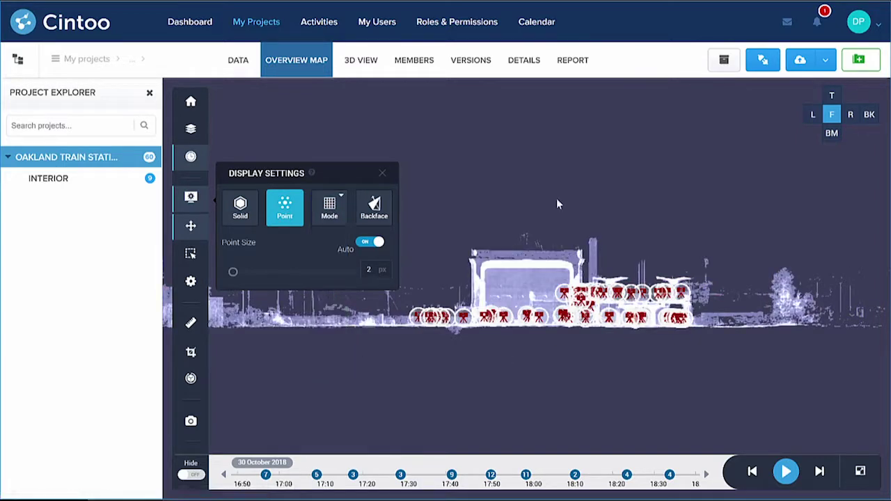
scroll(556, 198, up, 3)
drag(535, 224, 533, 184)
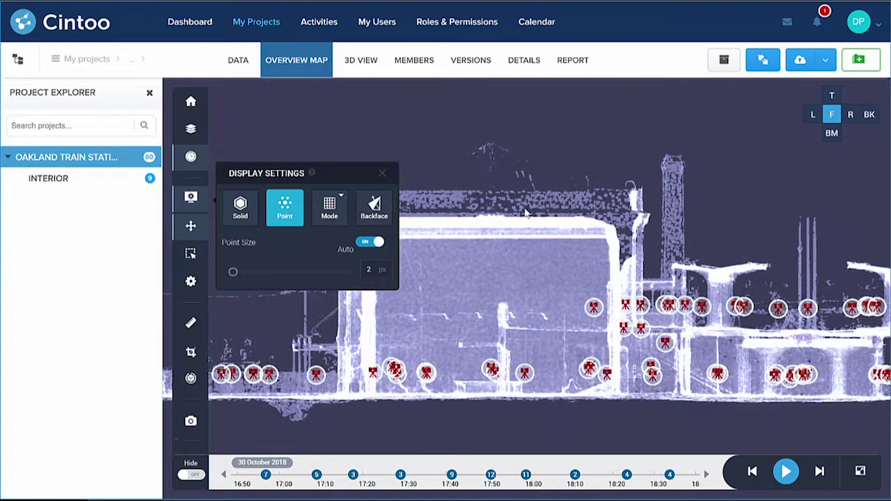
click(190, 353)
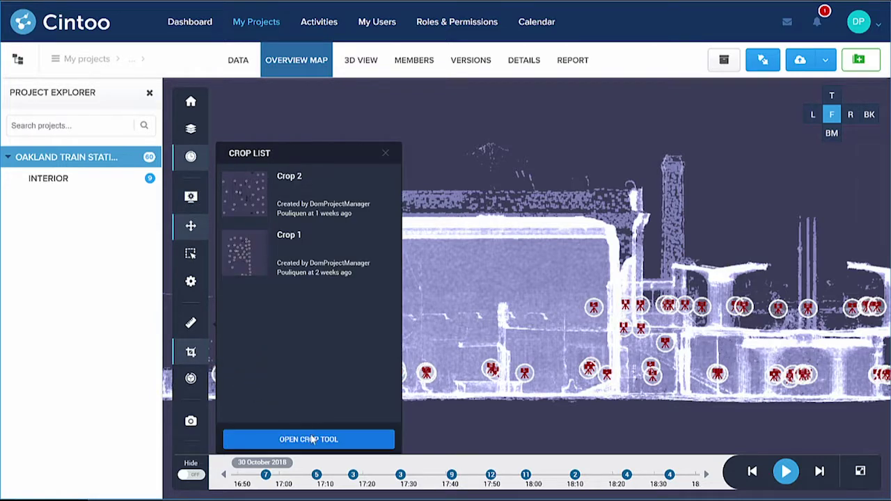
Start a crop and pull the Z-axis limits together into a thin horizontal band
click(334, 442)
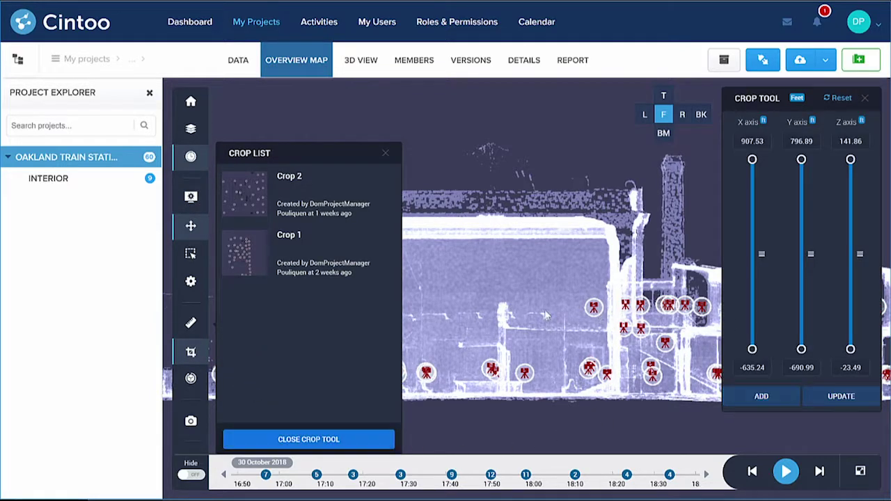
scroll(546, 315, down, 3)
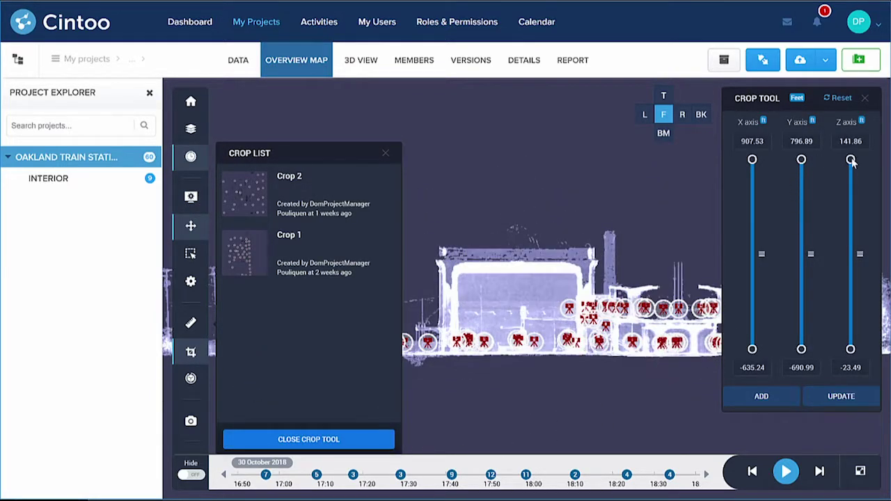
drag(853, 190, 855, 223)
drag(856, 276, 856, 305)
drag(853, 352, 868, 311)
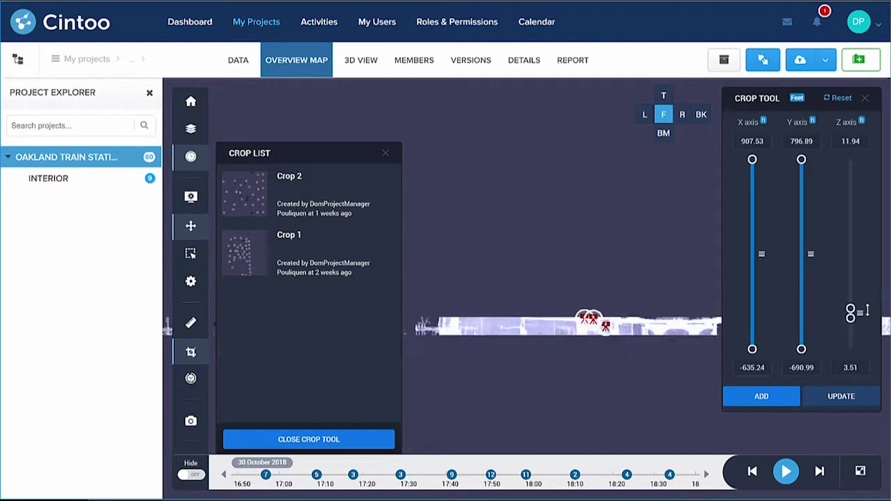
View the slice from the top, shift it up to show tall walls, and add it as Crop 3
click(663, 96)
scroll(530, 308, up, 6)
scroll(614, 259, up, 2)
drag(637, 299, 683, 325)
mouse_move(860, 313)
mouse_down()
mouse_move(860, 273)
mouse_move(858, 298)
mouse_move(870, 321)
mouse_up()
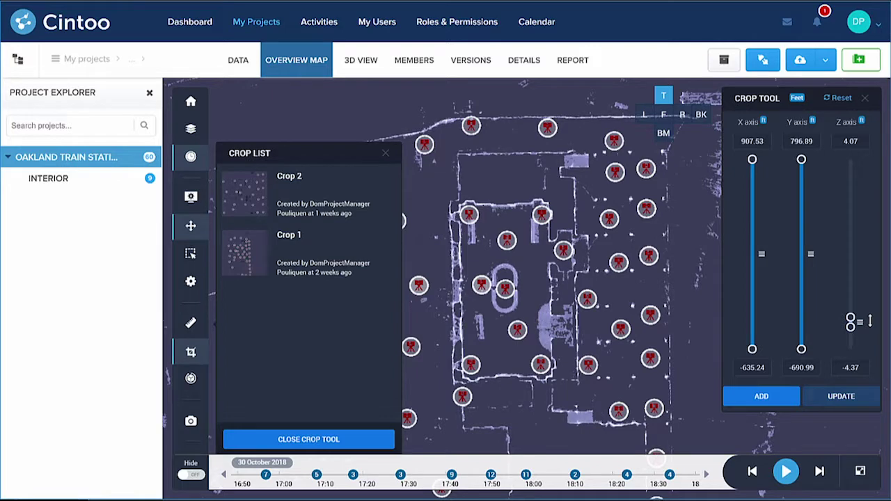
click(770, 399)
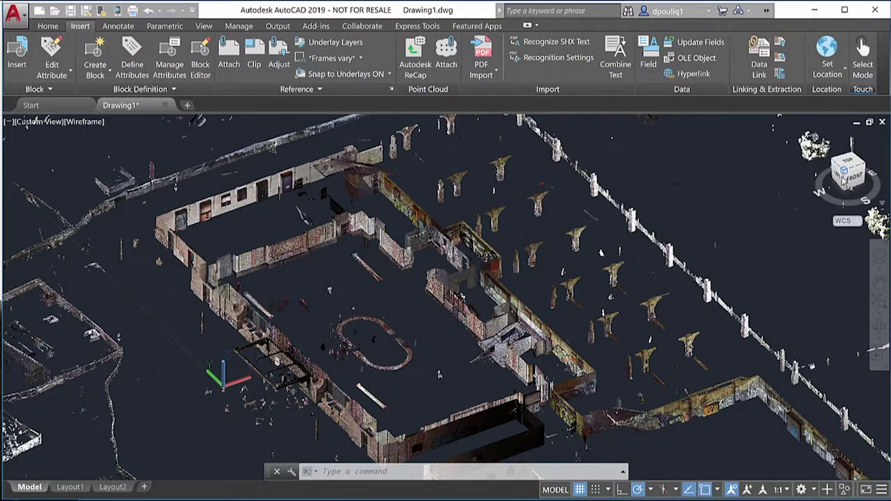
Drag the ViewCube to orbit the attached station point cloud to a near-top view
drag(843, 194, 781, 227)
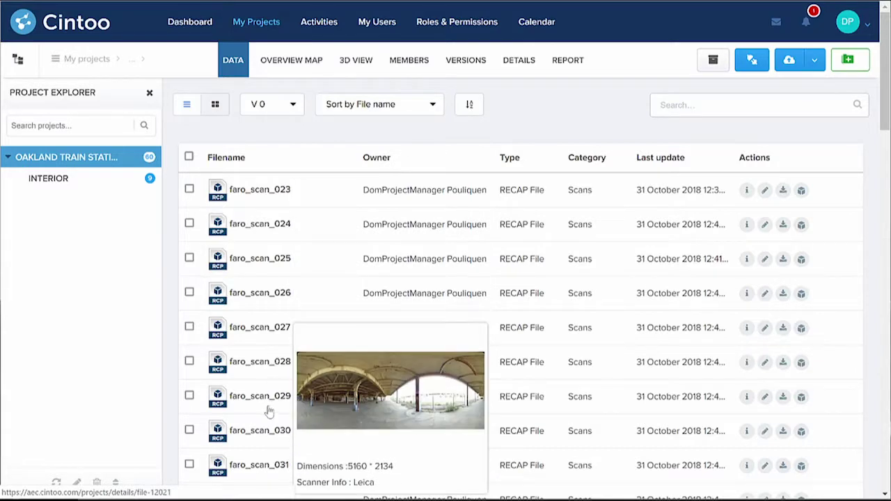
Select all nine scans in the Interior folder and export them in E57 format
click(44, 180)
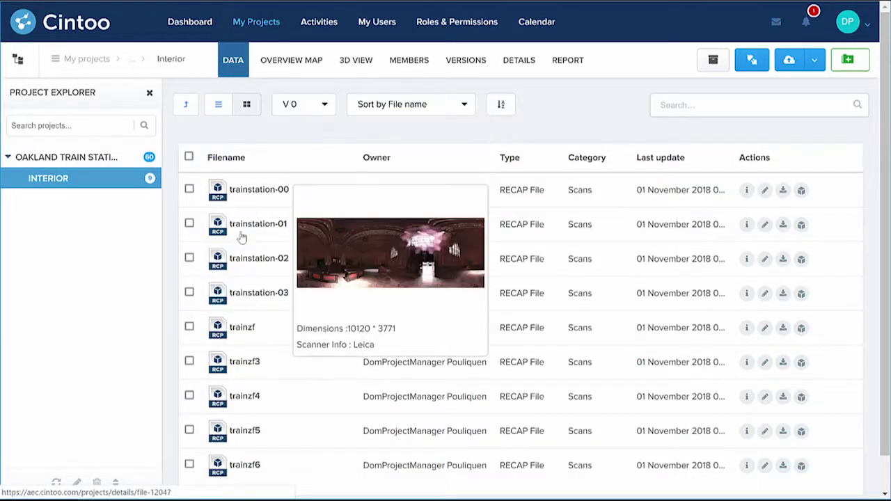
click(188, 156)
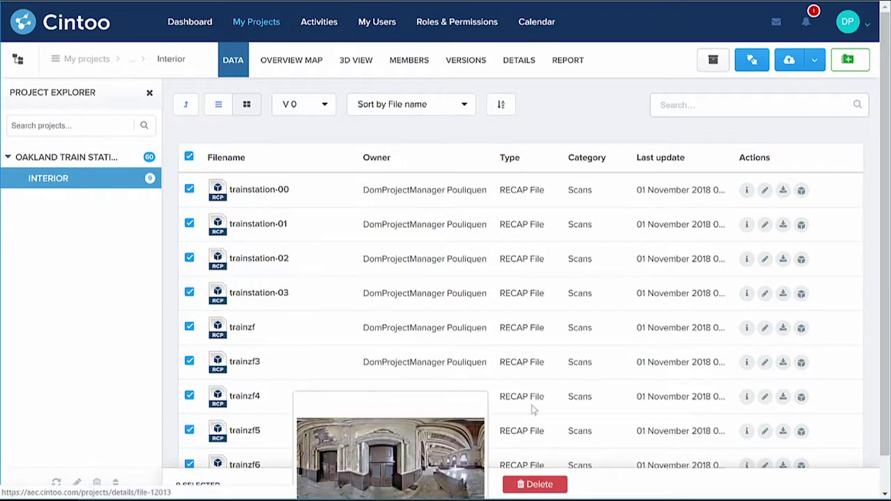
click(372, 488)
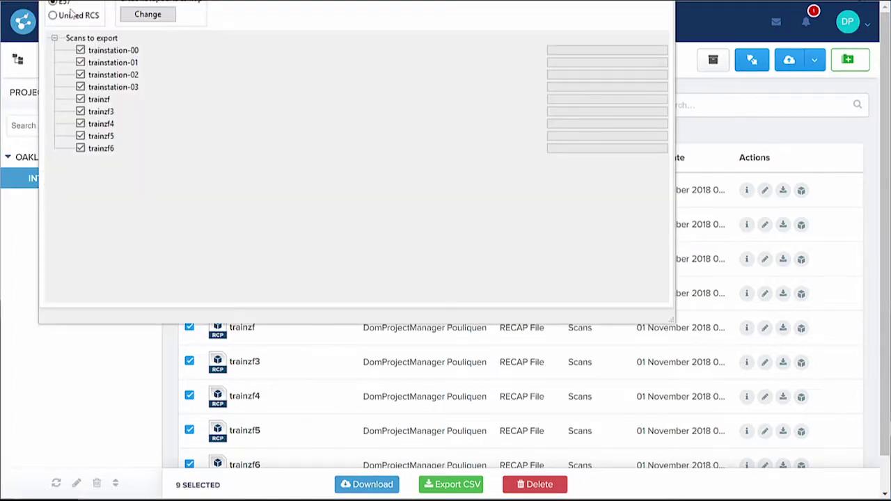
click(53, 15)
click(54, 3)
click(261, 3)
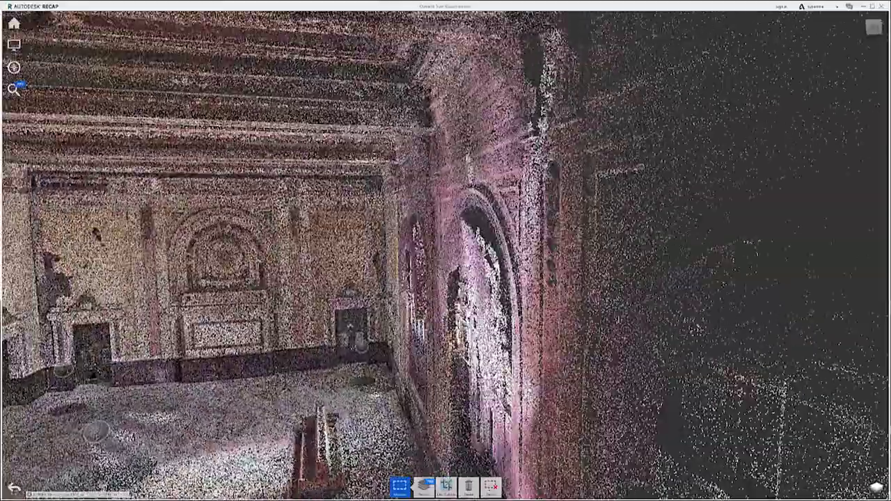
Preview individual scan locations in ReCap's interior hall point cloud
mouse_move(209, 417)
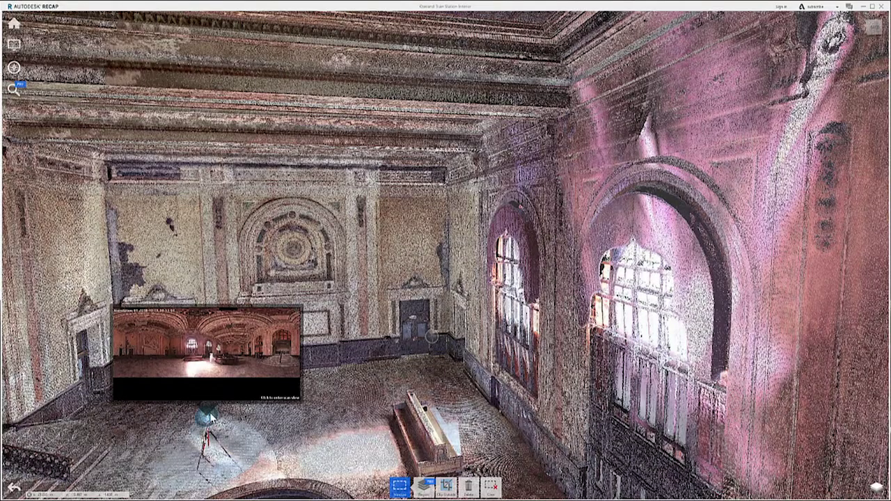
mouse_move(431, 343)
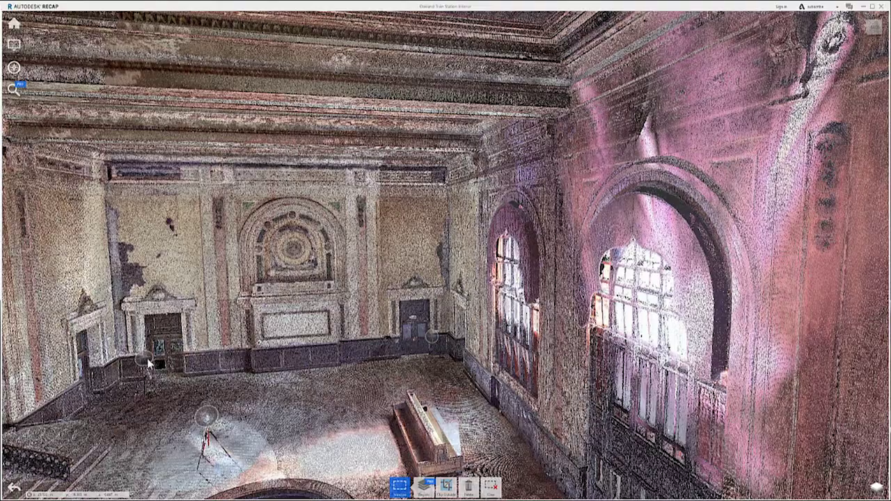
mouse_move(145, 364)
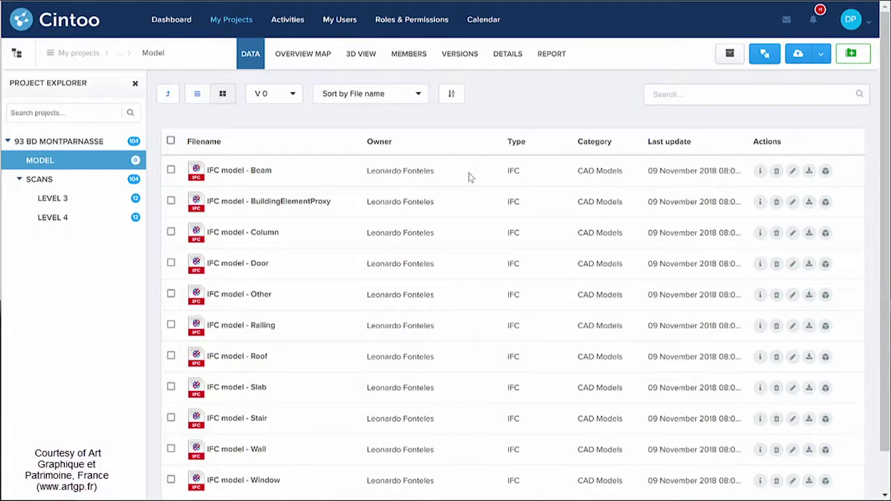
scroll(470, 178, down, 2)
scroll(445, 337, up, 2)
click(98, 142)
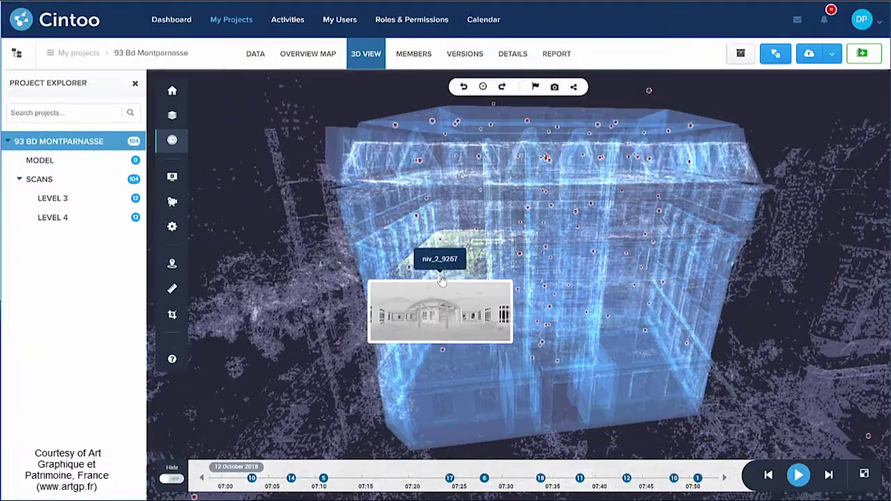
click(440, 276)
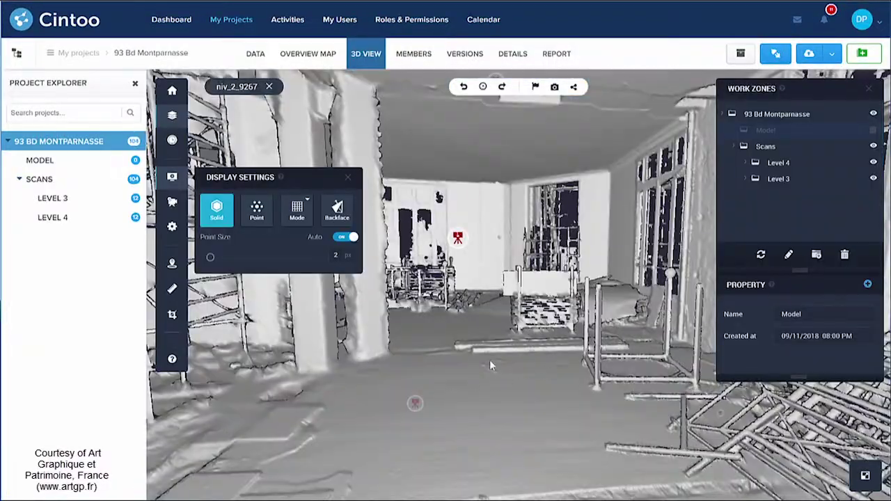
Hide then re-show the Scans over the building model, and look down over the floor
click(873, 146)
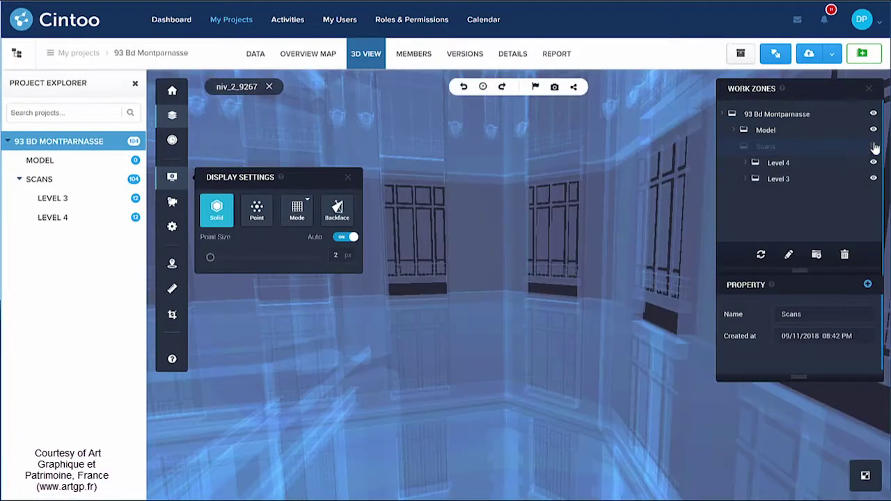
click(874, 146)
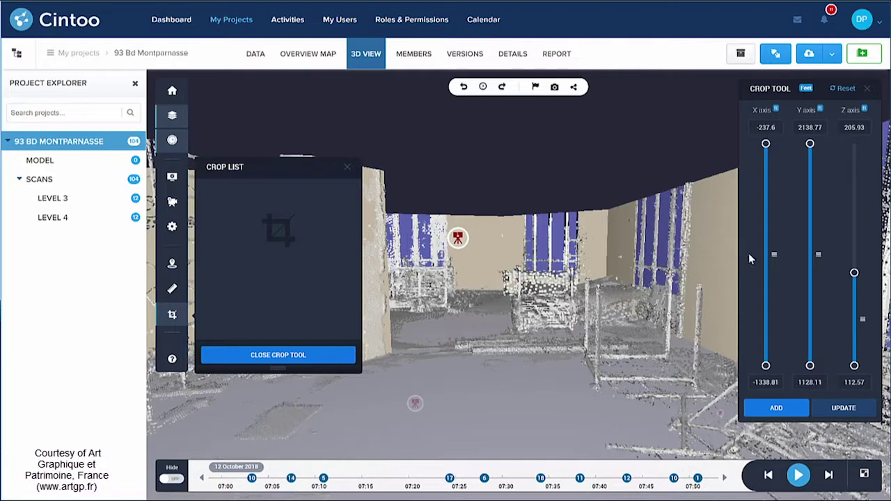
drag(542, 231, 710, 265)
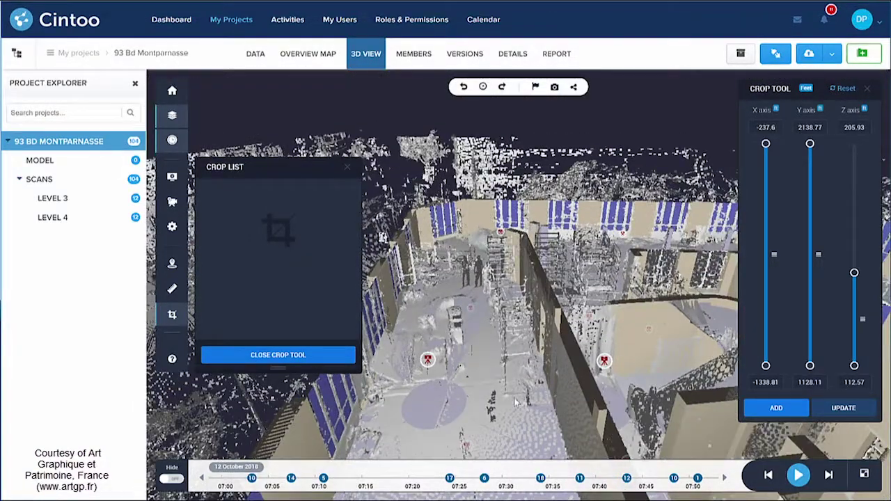